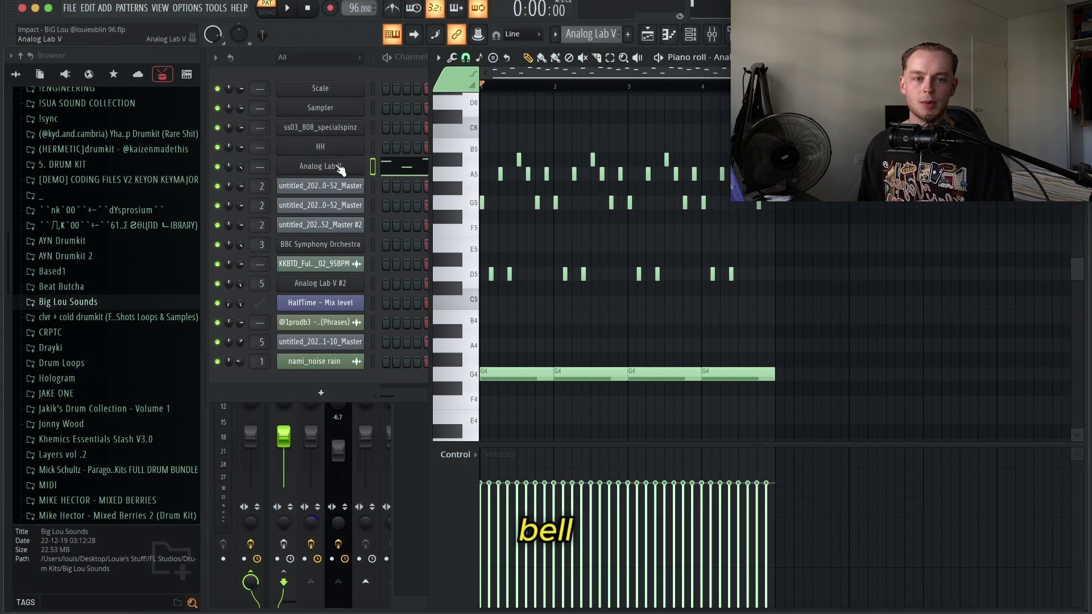
Step: Play the Analog Lab V bell melody in the piano roll and examine its notes
{"action": "left_click", "coordinate": [339, 168]}
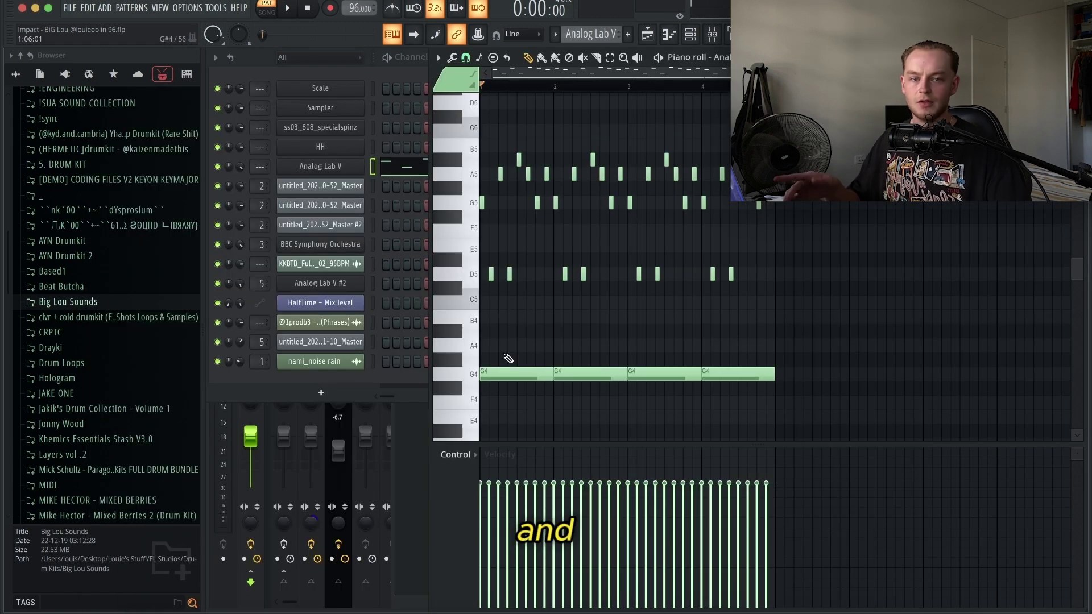
{"action": "key", "text": "space"}
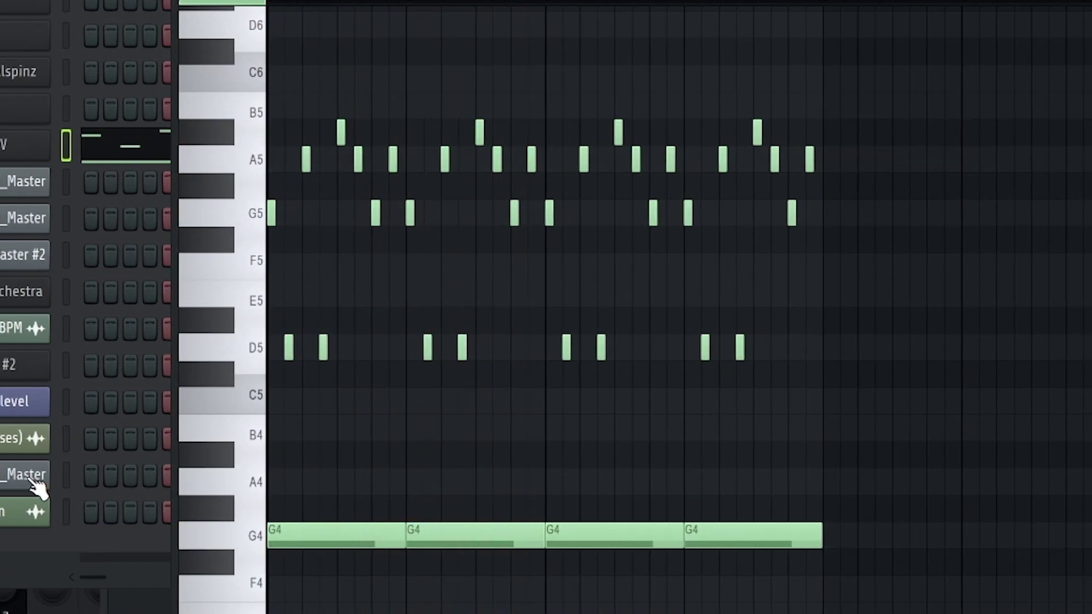
{"action": "key", "text": "space"}
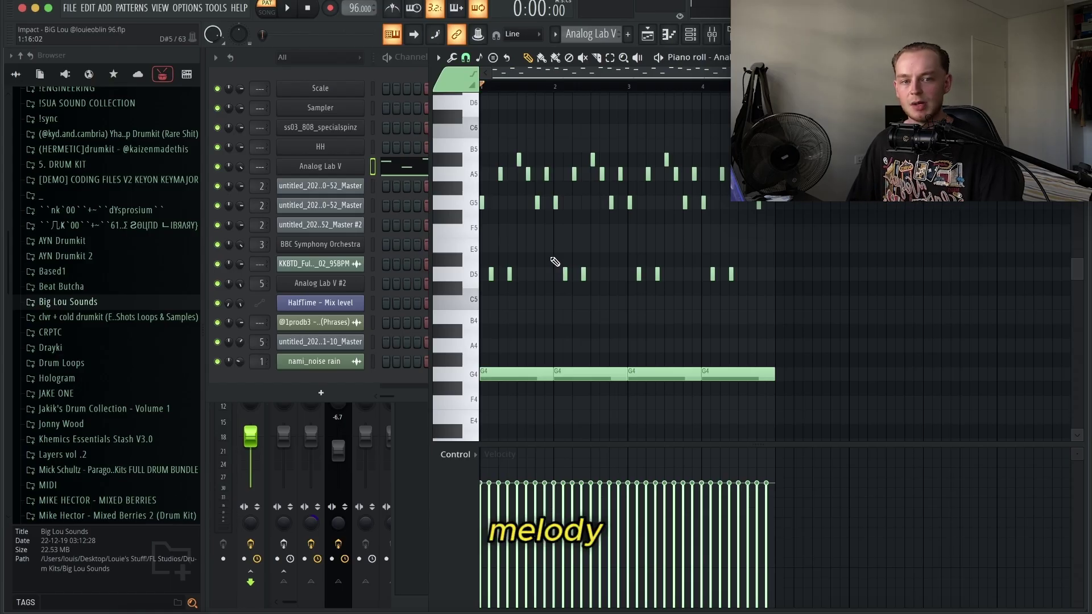
{"action": "left_click_drag", "start_coordinate": [535, 139], "coordinate": [514, 186]}
{"action": "left_click", "coordinate": [537, 239]}
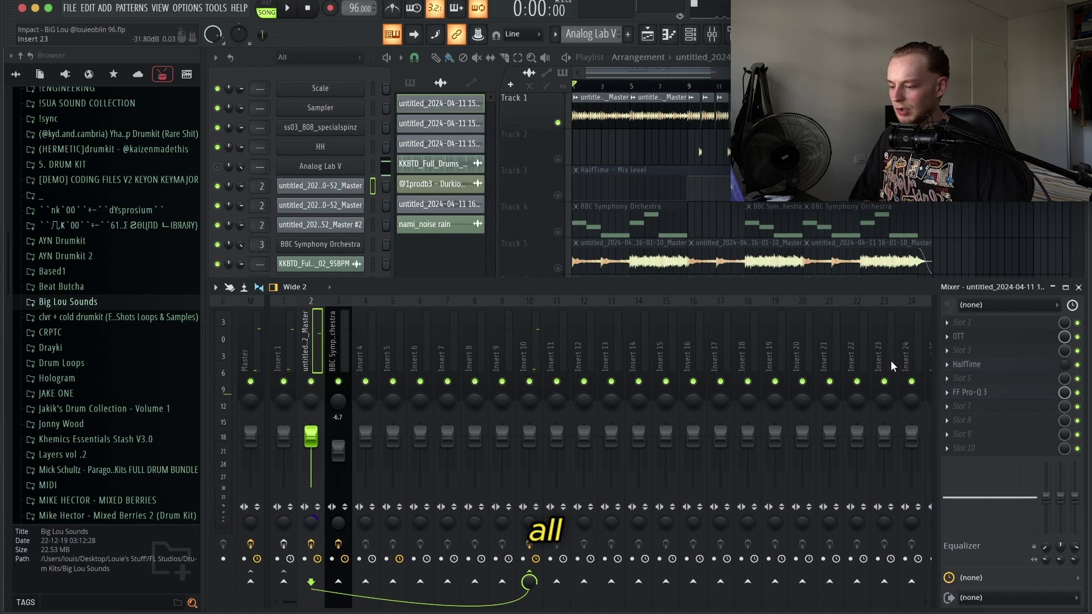
Step: Review the OTT, FF Pro-Q 3 and HalfTime effect settings on mixer track 2
{"action": "left_click", "coordinate": [967, 338]}
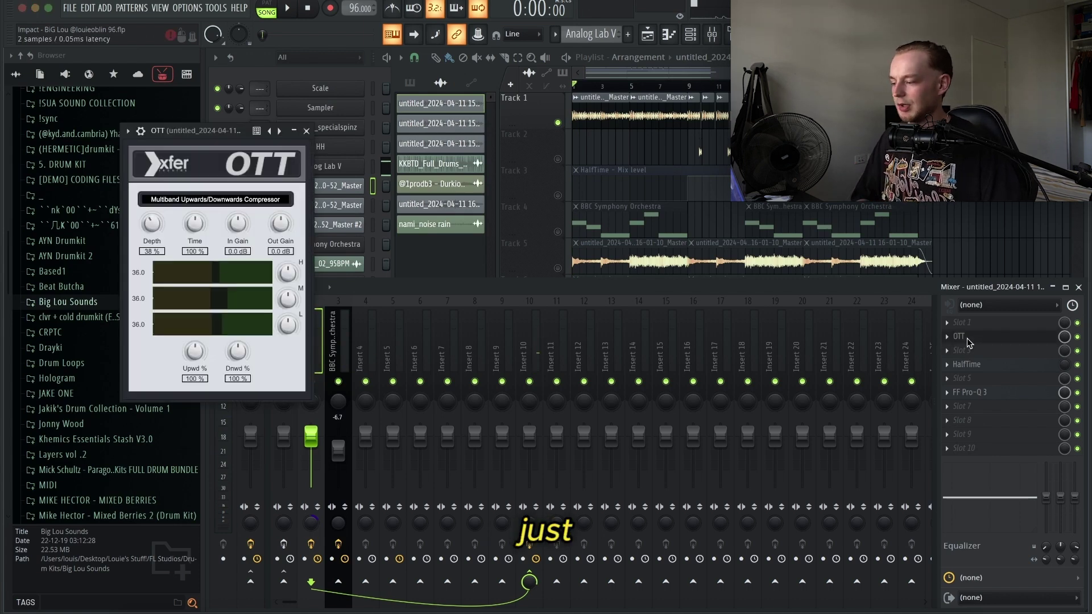
{"action": "left_click", "coordinate": [968, 339]}
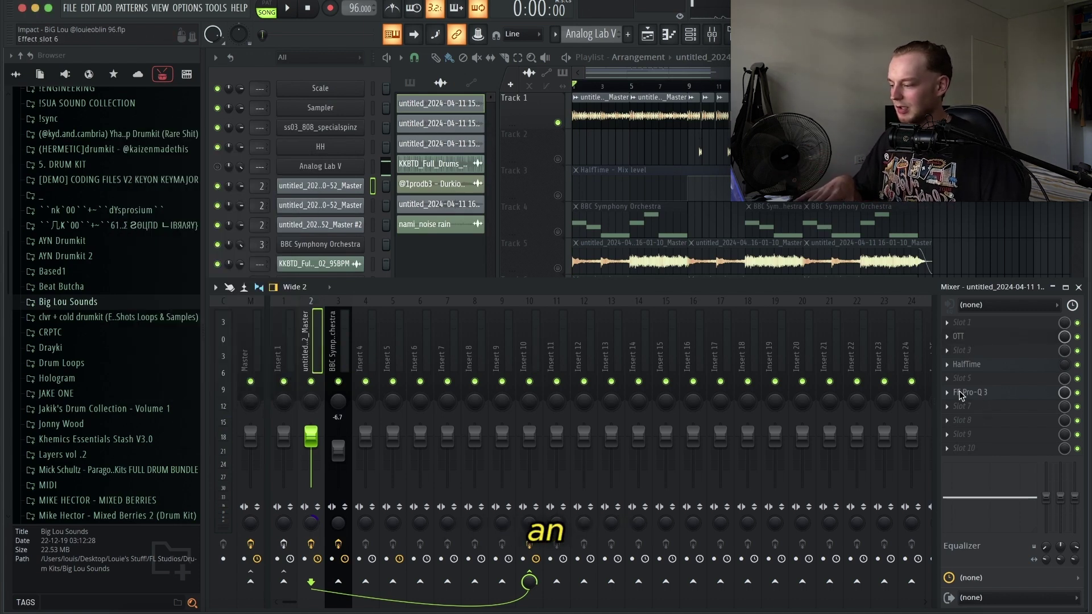
{"action": "left_click", "coordinate": [969, 393]}
{"action": "left_click", "coordinate": [635, 63]}
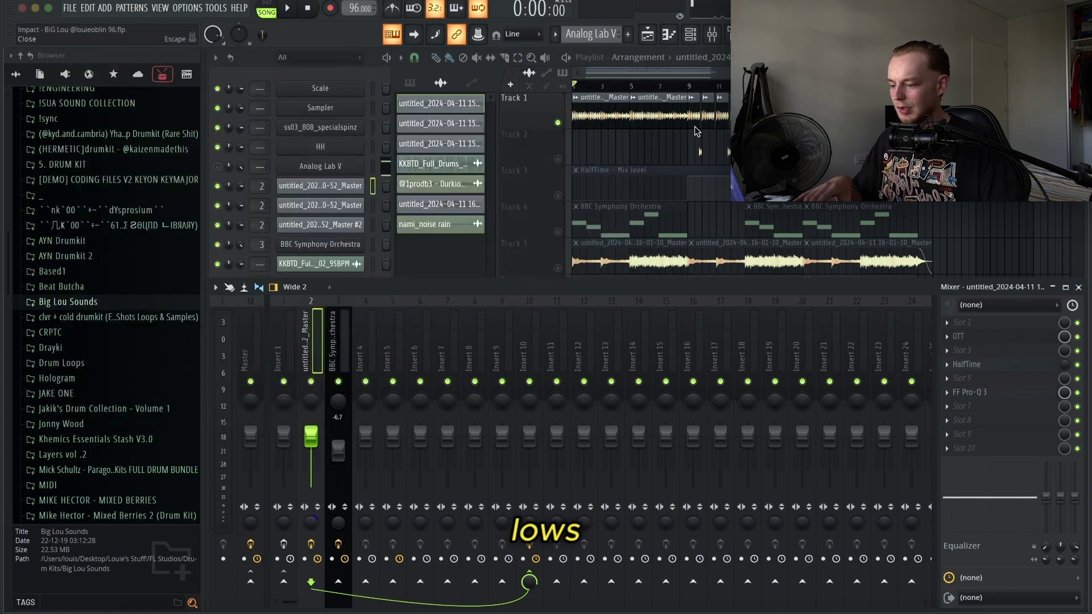
{"action": "left_click", "coordinate": [970, 365]}
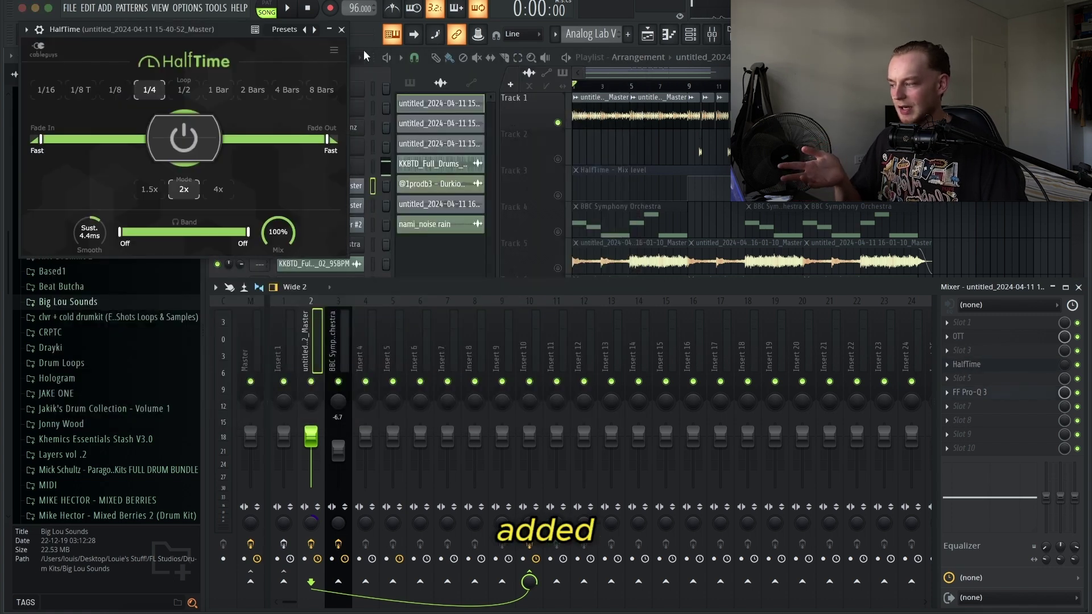
{"action": "left_click", "coordinate": [342, 30]}
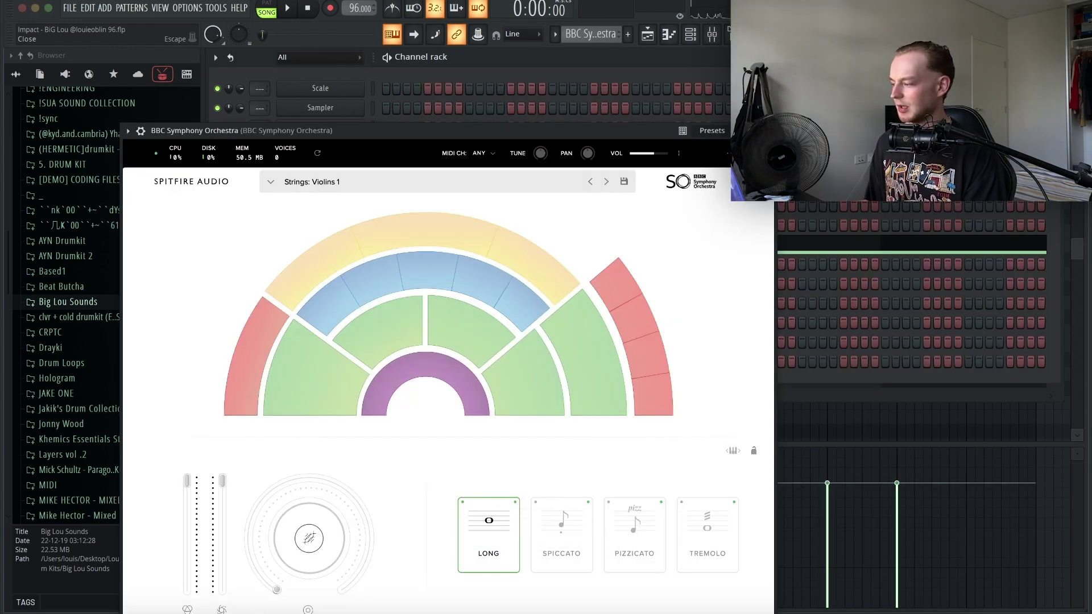
Step: Close the BBC Symphony Orchestra plugin window and play its string melody in the piano roll
{"action": "key", "text": "Escape"}
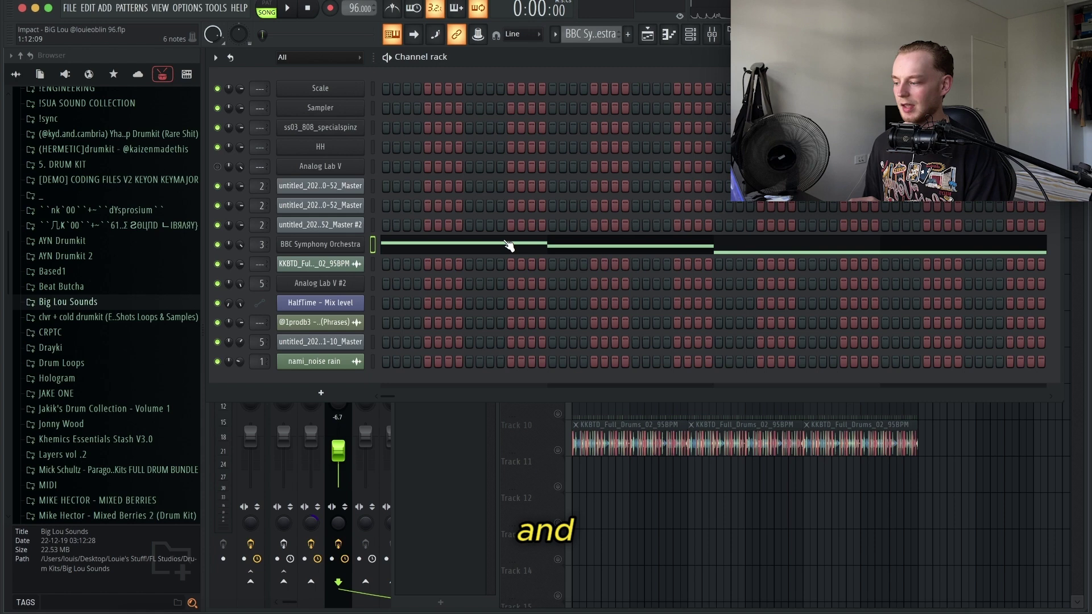
{"action": "left_click", "coordinate": [507, 244]}
{"action": "left_click_drag", "start_coordinate": [506, 244], "coordinate": [569, 302]}
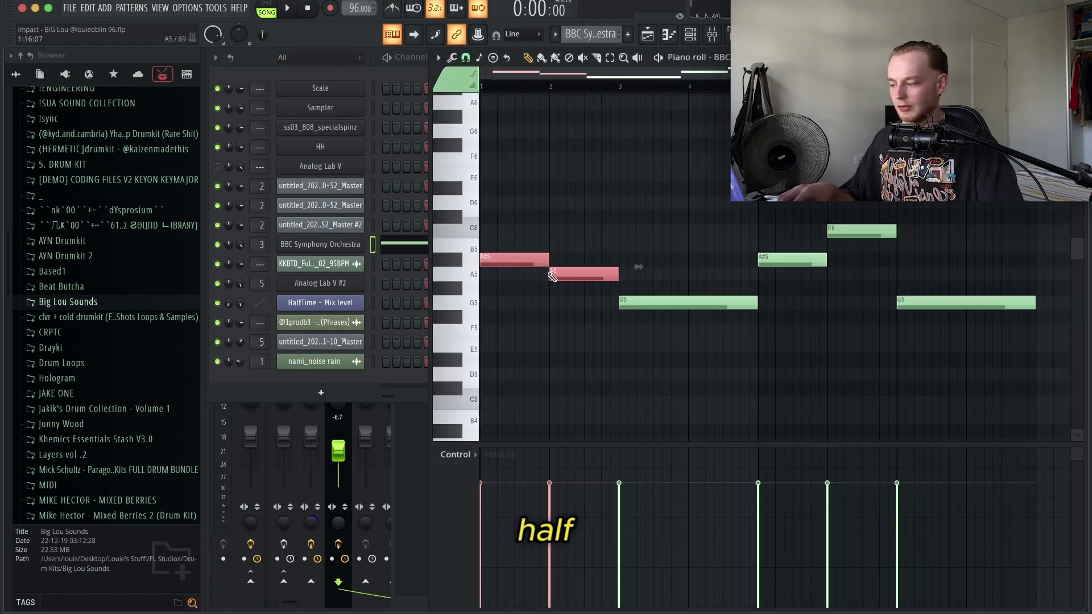
{"action": "left_click", "coordinate": [556, 312]}
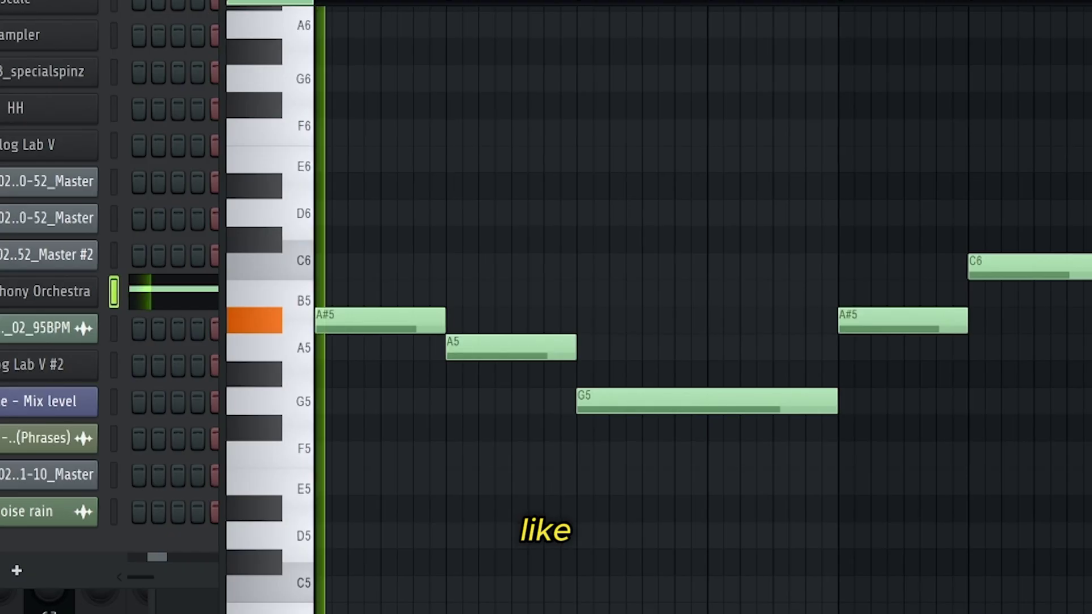
{"action": "key", "text": "space"}
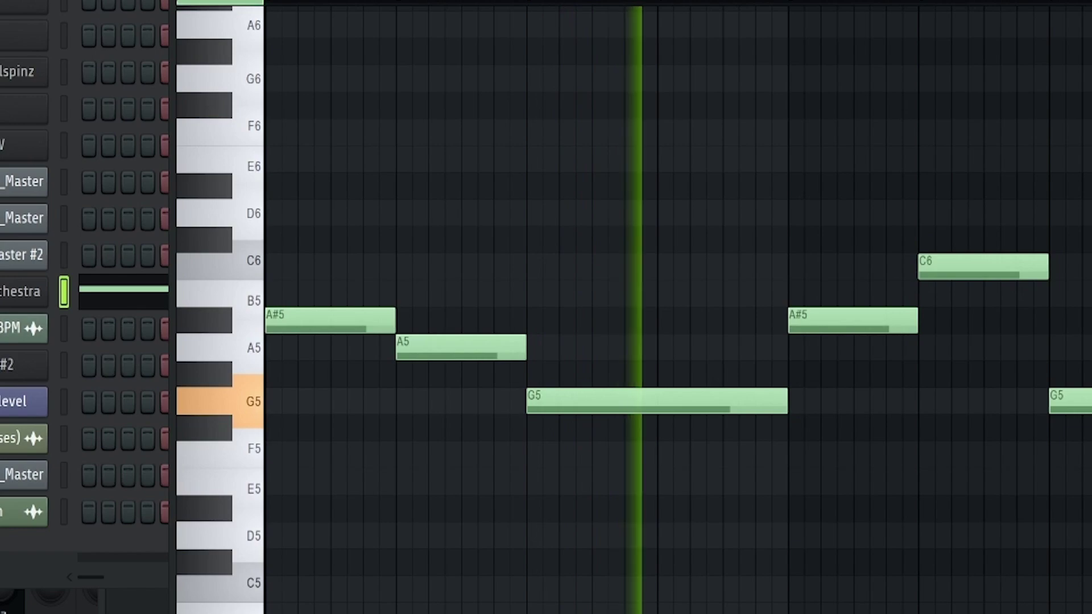
{"action": "key", "text": "space"}
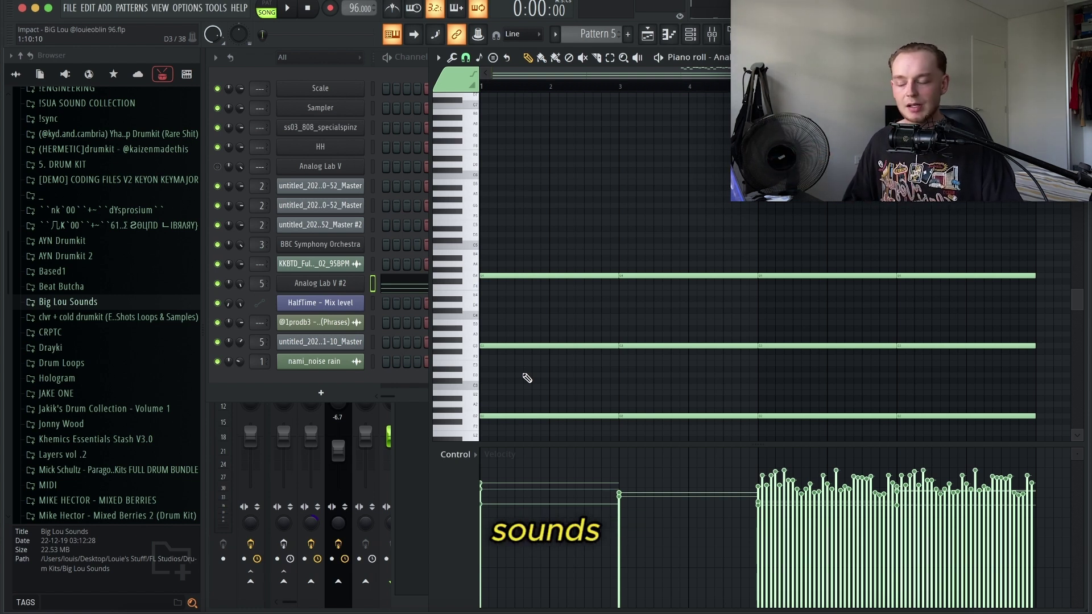
Step: Play Pattern 5 in the Analog Lab V #2 piano roll and select the high melody notes from bar 5 onward
{"action": "key", "text": "space"}
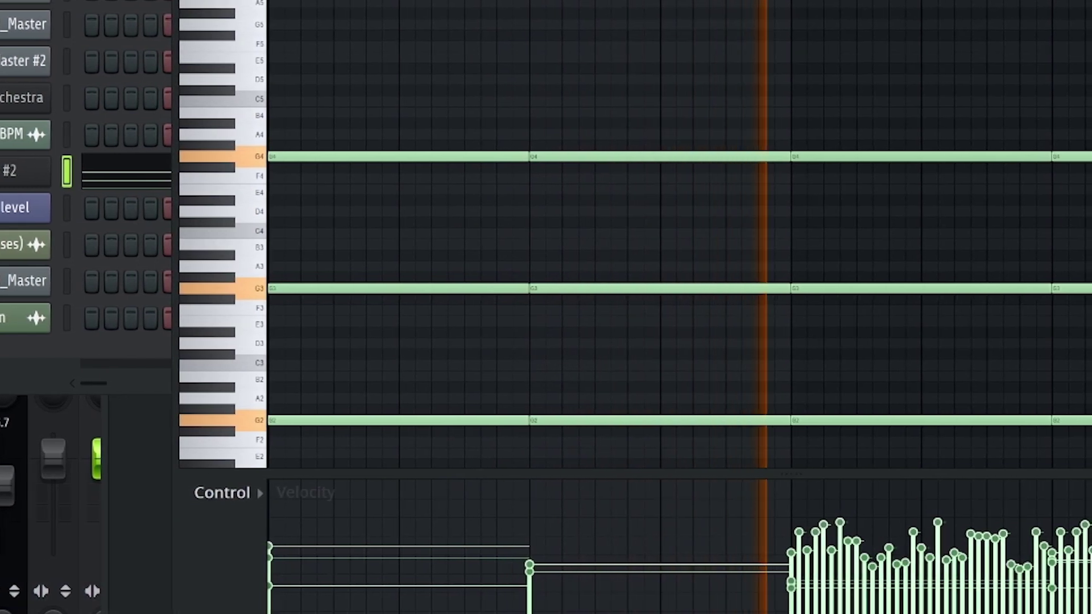
{"action": "key", "text": "space"}
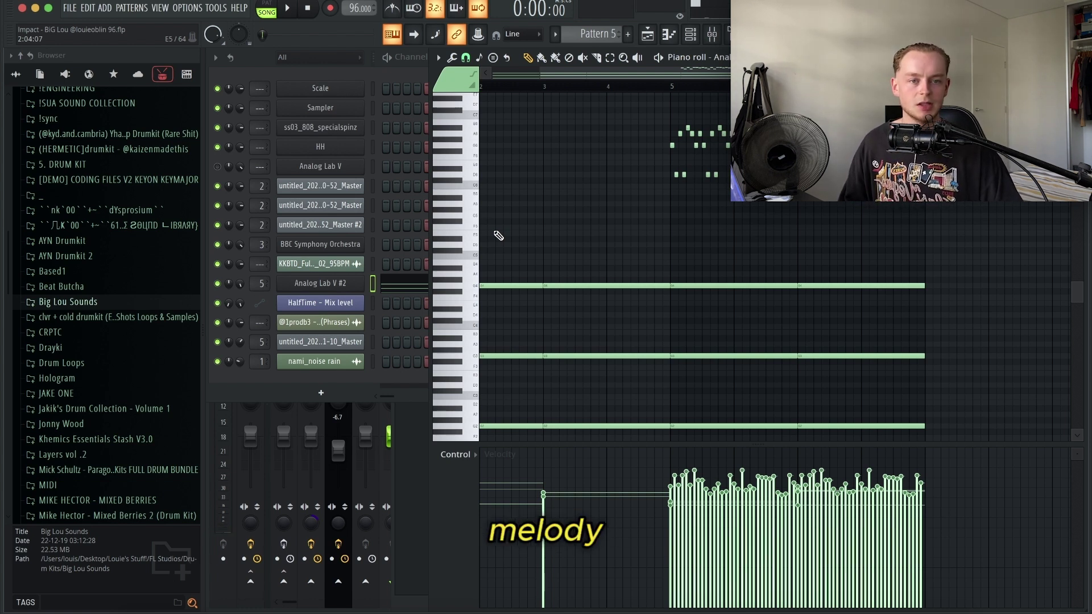
{"action": "left_click_drag", "start_coordinate": [650, 202], "coordinate": [962, 110]}
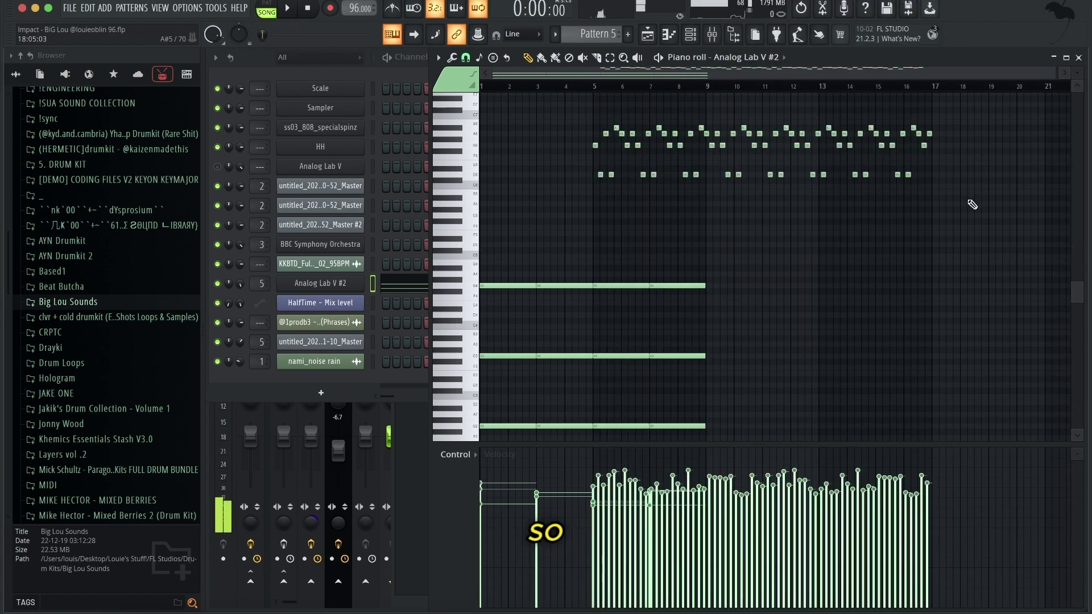
{"action": "left_click_drag", "start_coordinate": [969, 205], "coordinate": [560, 110]}
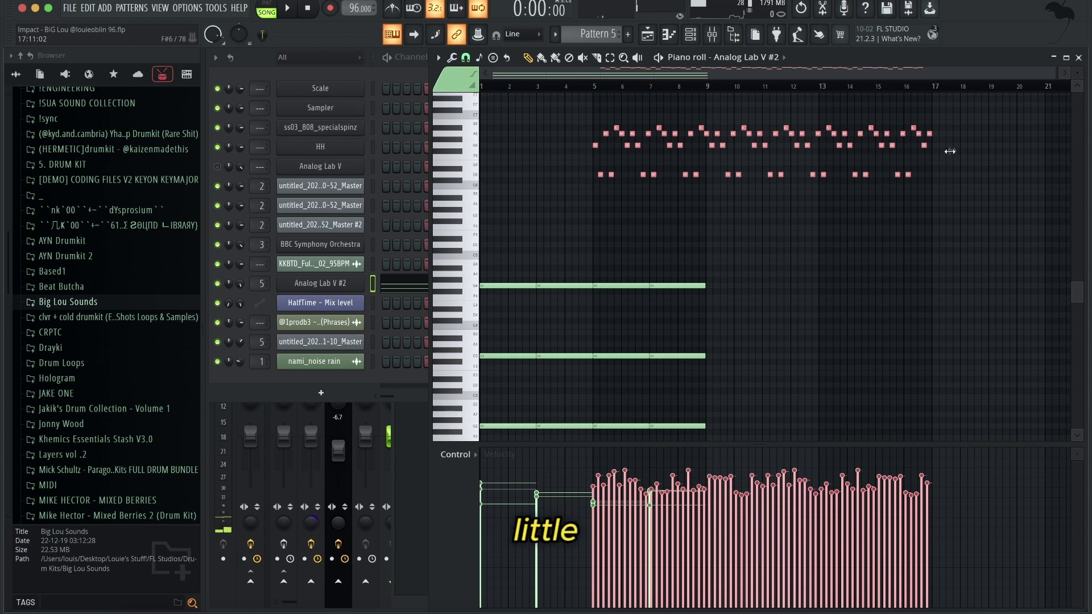
{"action": "left_click_drag", "start_coordinate": [950, 152], "coordinate": [724, 152]}
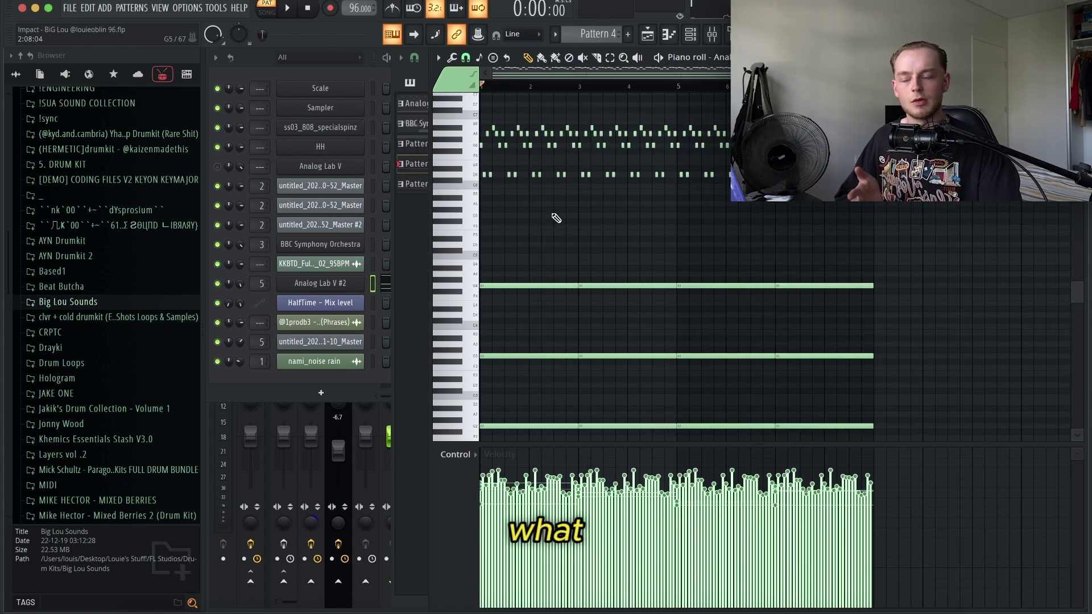
Step: Play Pattern 4 in the Analog Lab V #2 piano roll to hear the fast melody over the sustained G notes
{"action": "key", "text": "space"}
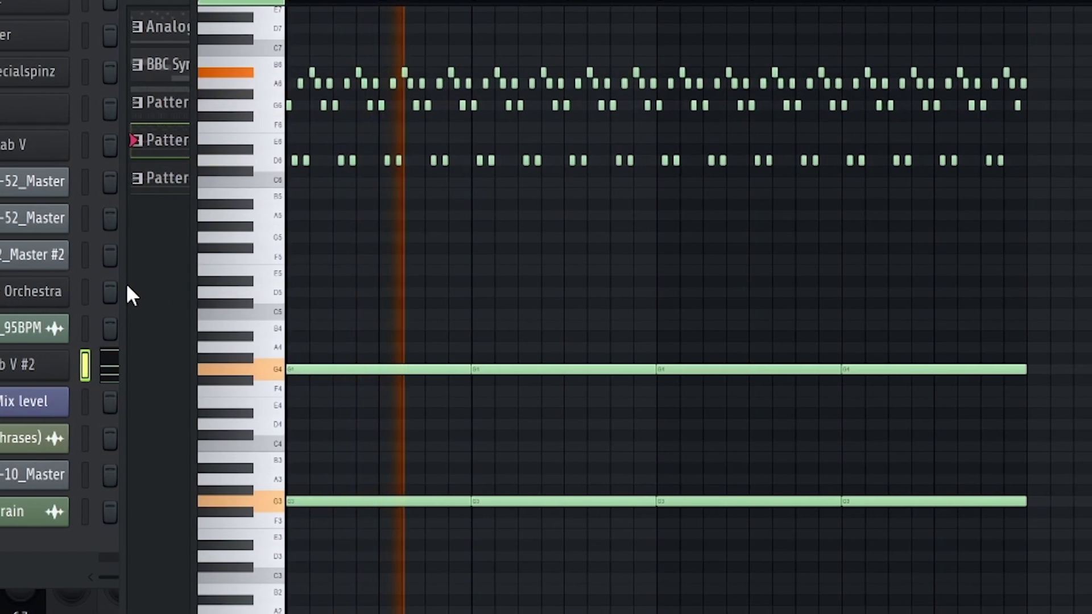
{"action": "key", "text": "space"}
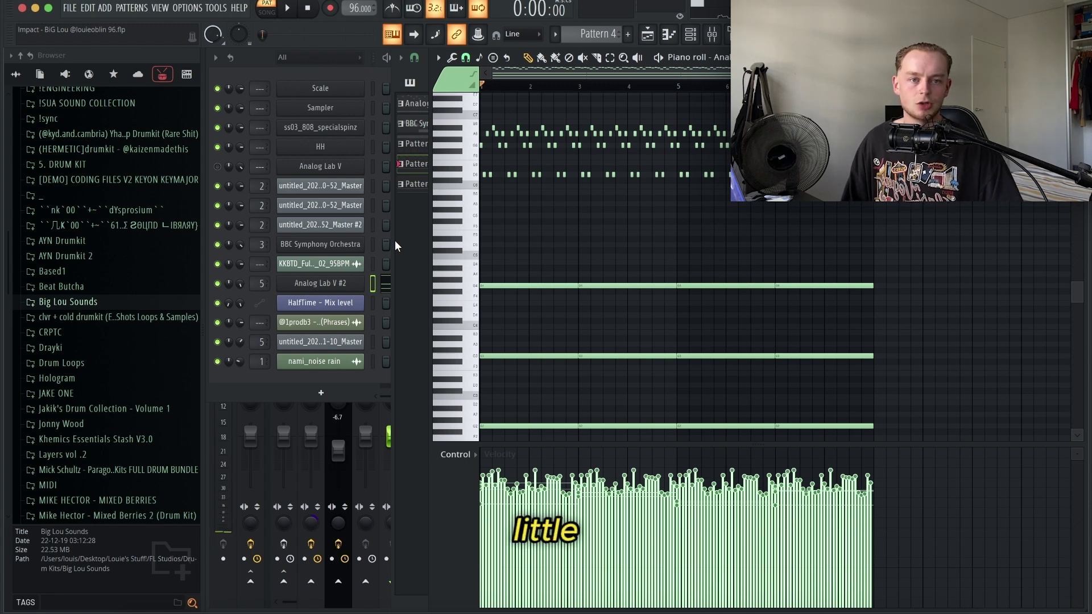
Step: Show the mixer and review the RC-20 Retro Color and ValhallaVintageVerb settings on Insert 10
{"action": "key", "text": "F9"}
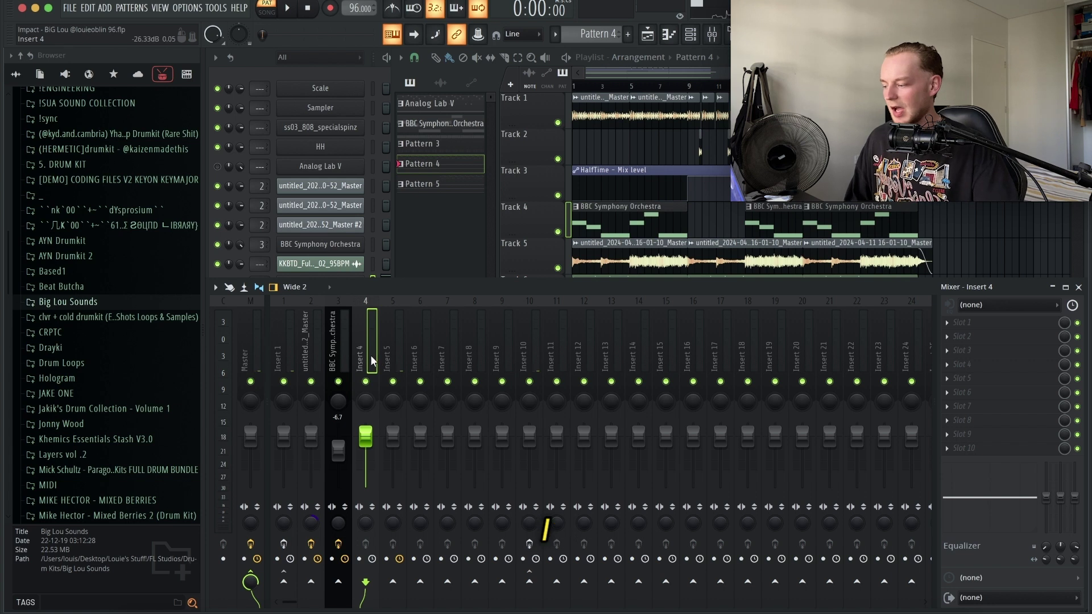
{"action": "left_click", "coordinate": [526, 351]}
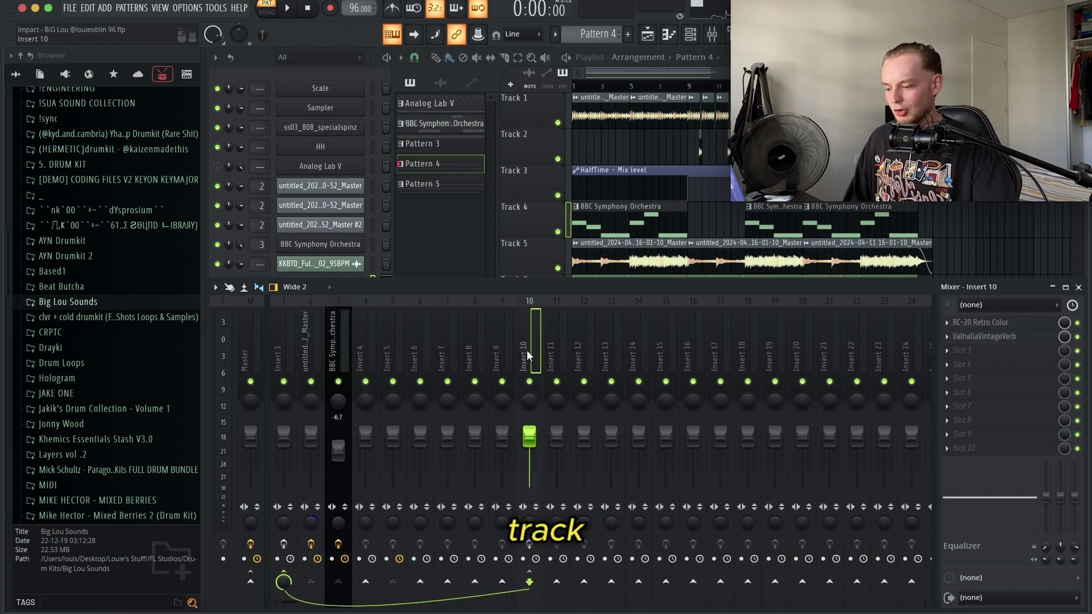
{"action": "left_click", "coordinate": [984, 323]}
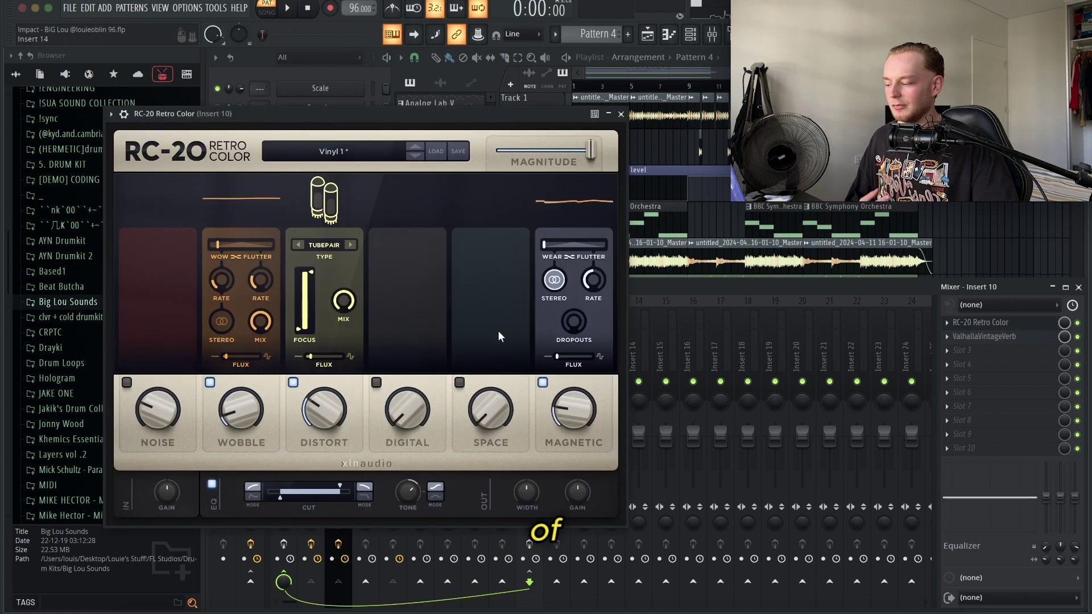
{"action": "left_click", "coordinate": [625, 114]}
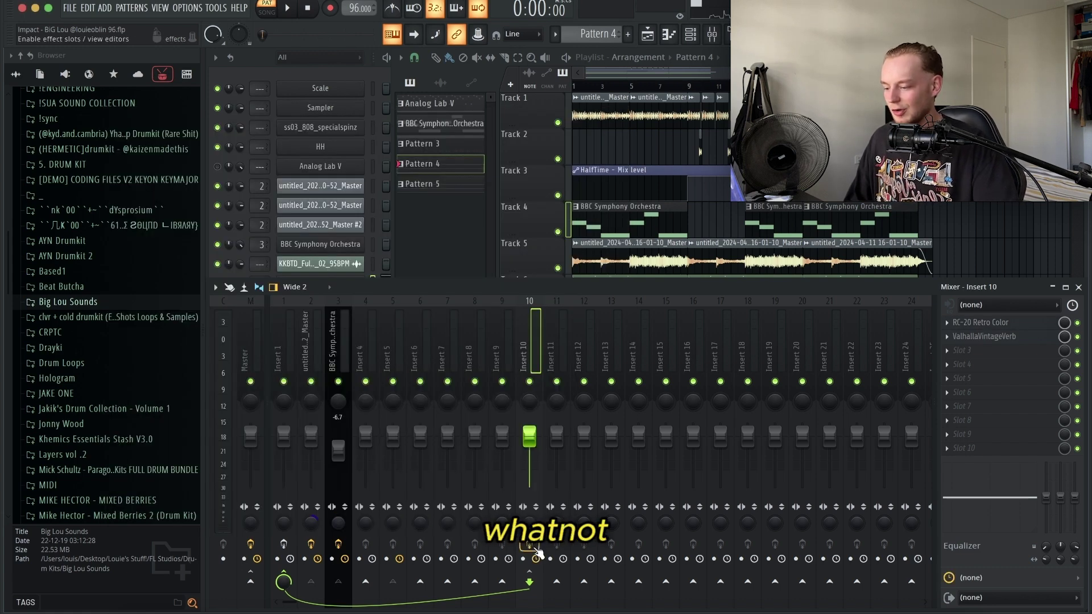
{"action": "left_click", "coordinate": [984, 336]}
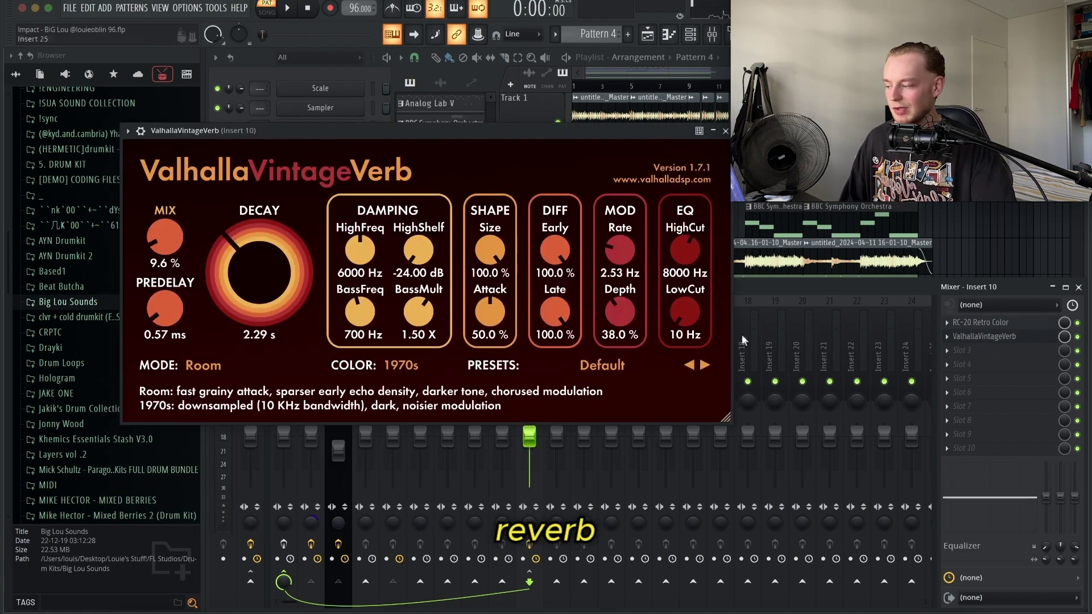
{"action": "left_click", "coordinate": [725, 131]}
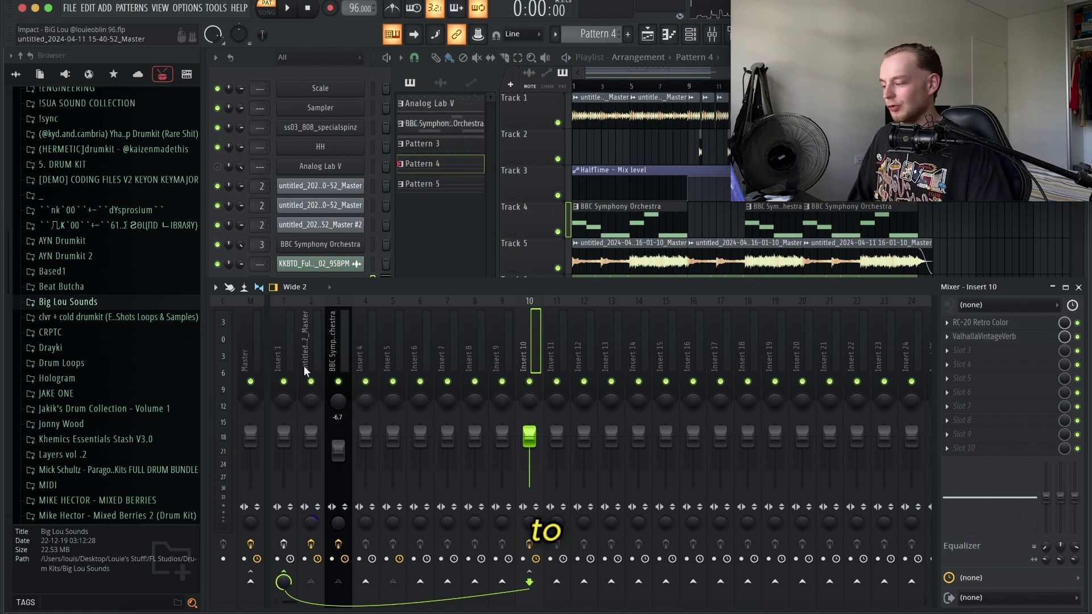
Step: Review the EffectRack and SoundShifter Pitch Stereo effects on mixer Insert 1
{"action": "left_click", "coordinate": [276, 352]}
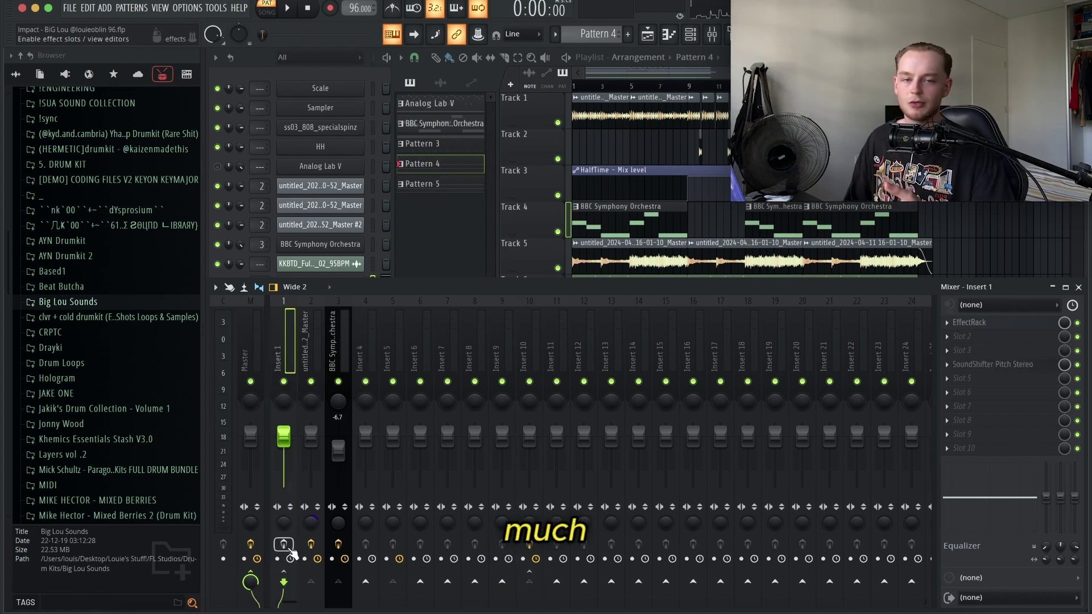
{"action": "left_click", "coordinate": [989, 322]}
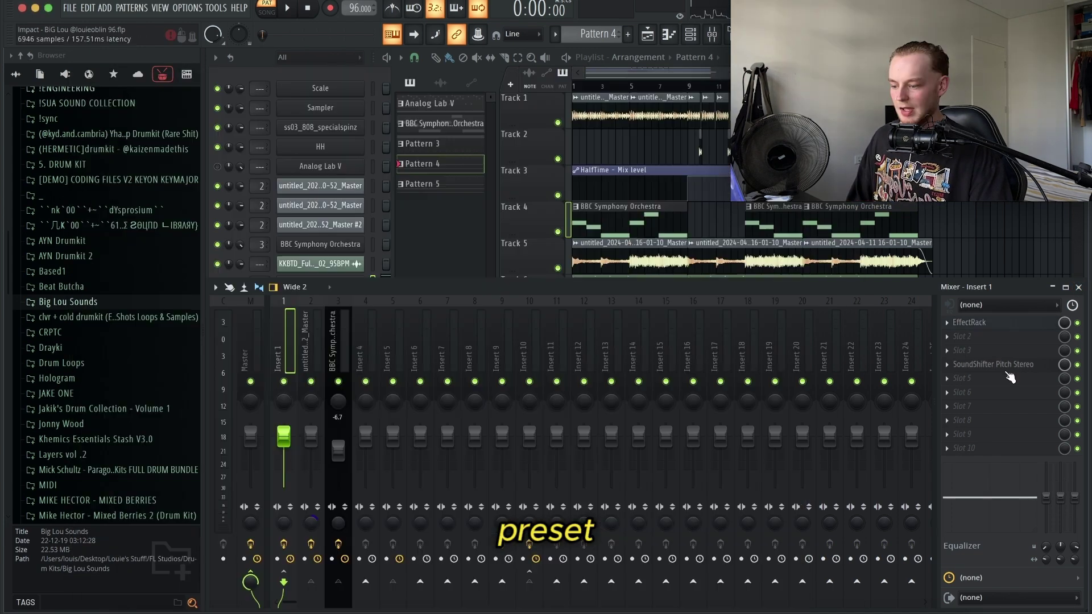
{"action": "left_click", "coordinate": [1004, 370]}
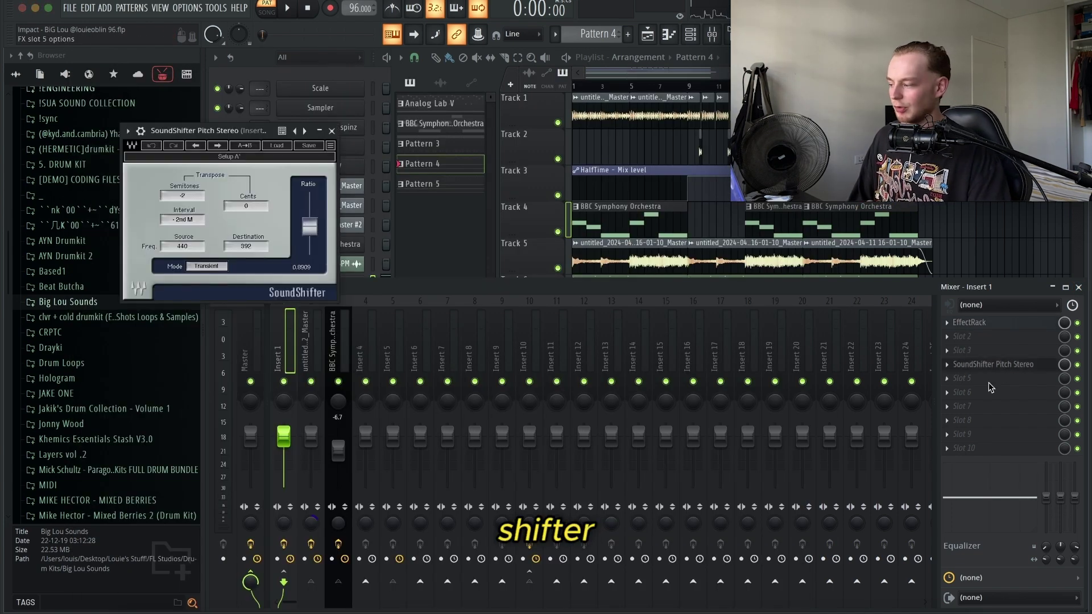